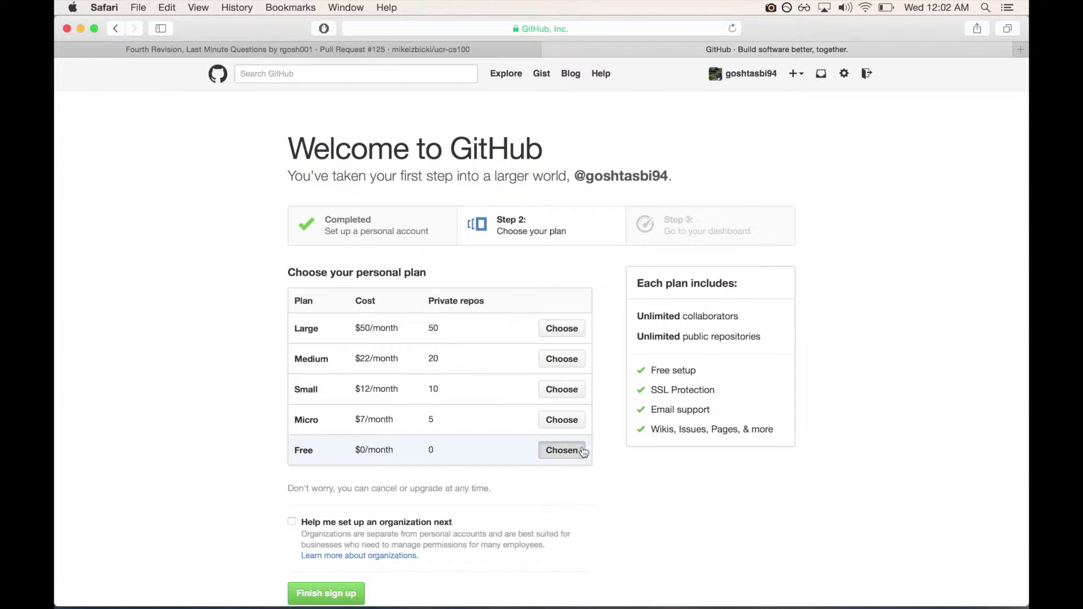
Step: Keep the Free personal plan and finish the GitHub sign-up
{"action": "left_click", "coordinate": [326, 593]}
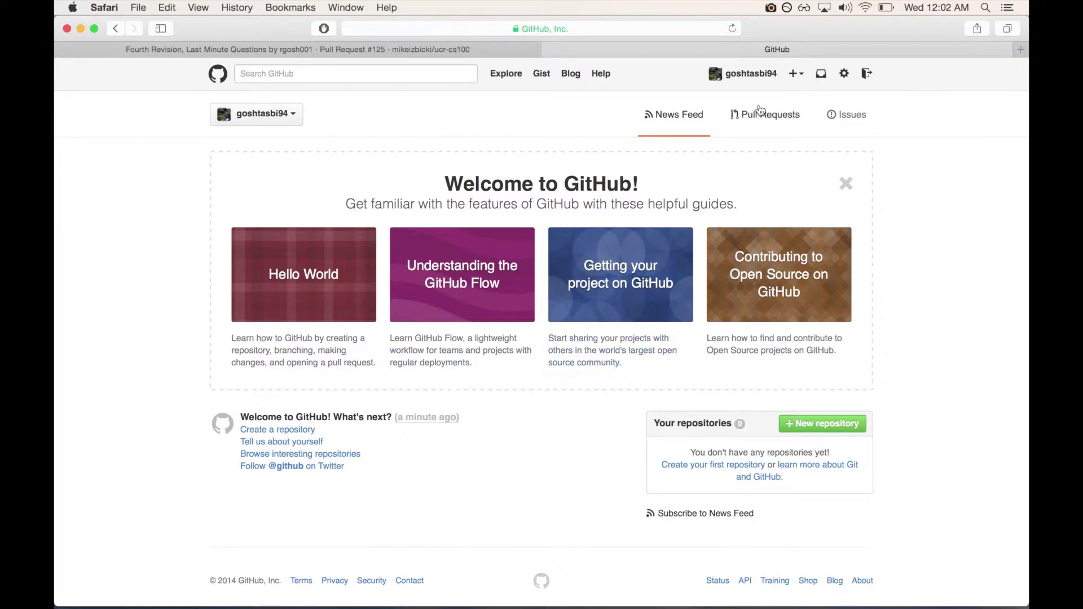
Step: Choose New repository from the top-bar + menu
{"action": "left_click", "coordinate": [796, 73]}
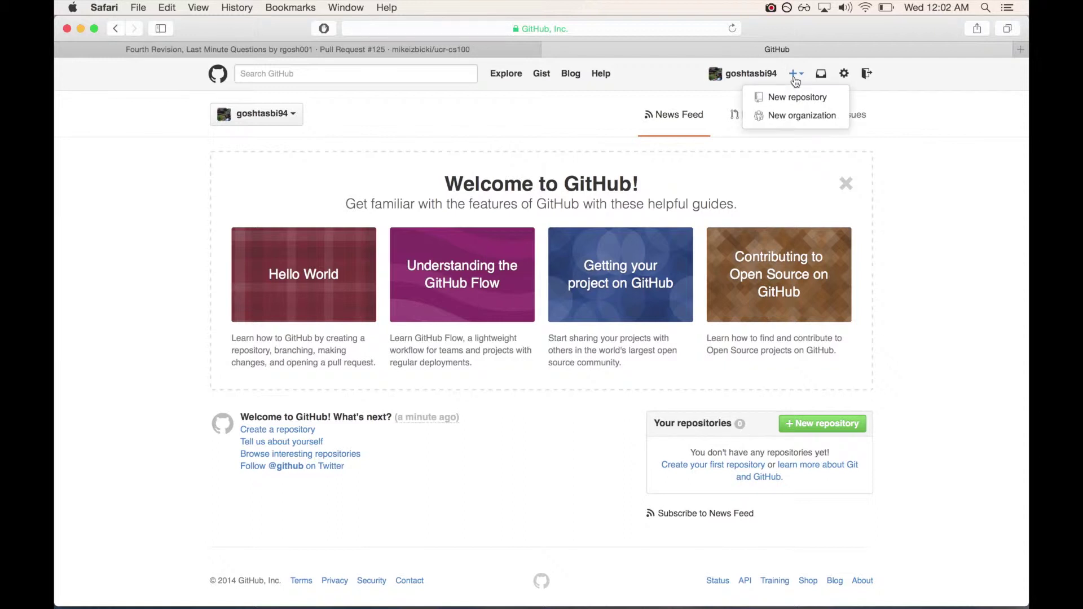
{"action": "left_click", "coordinate": [797, 96]}
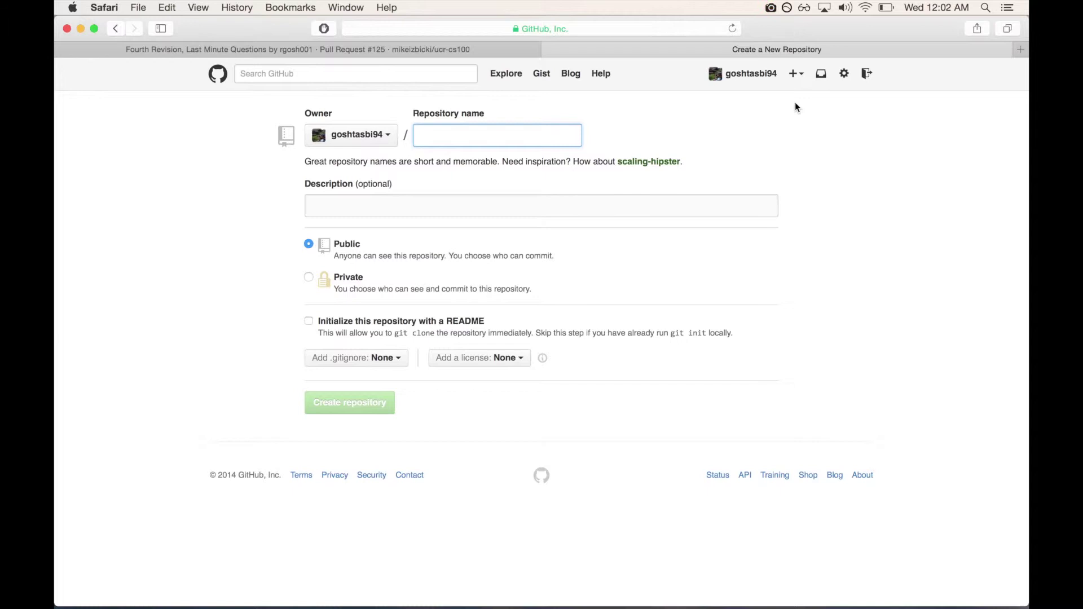
{"action": "type", "text": "test"}
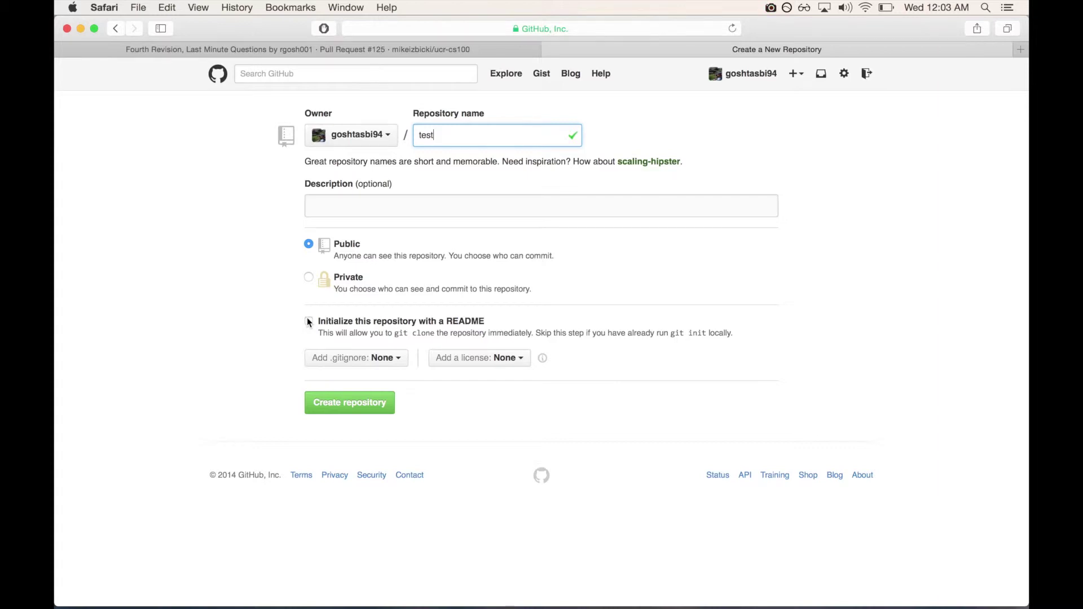
Step: Create the public repository named 'test' with no README
{"action": "left_click", "coordinate": [349, 401]}
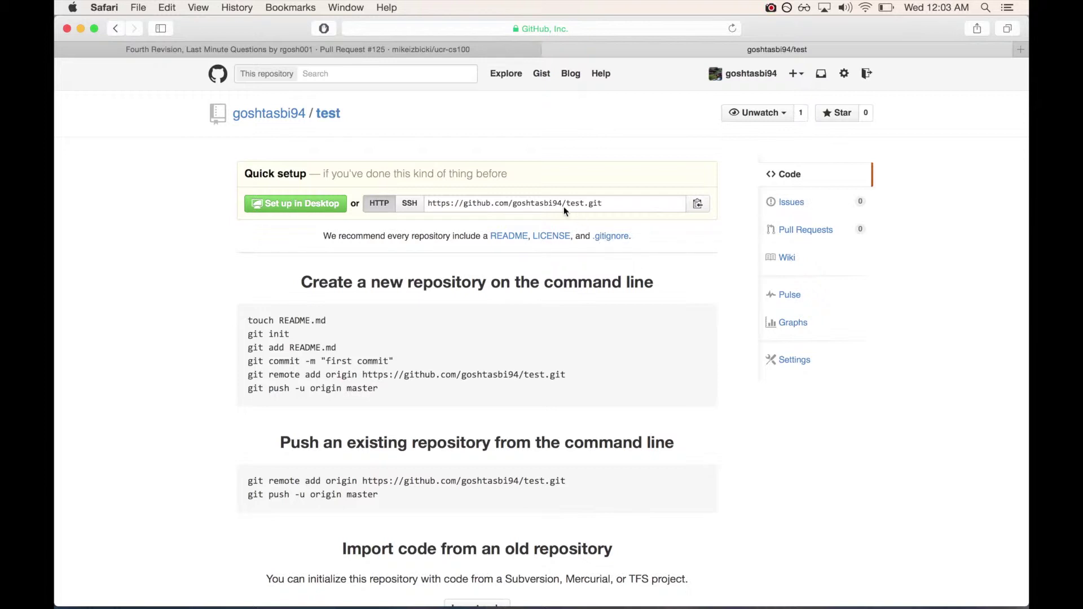
Step: Select and copy the test repository's HTTPS clone URL from Quick setup
{"action": "left_click", "coordinate": [500, 206]}
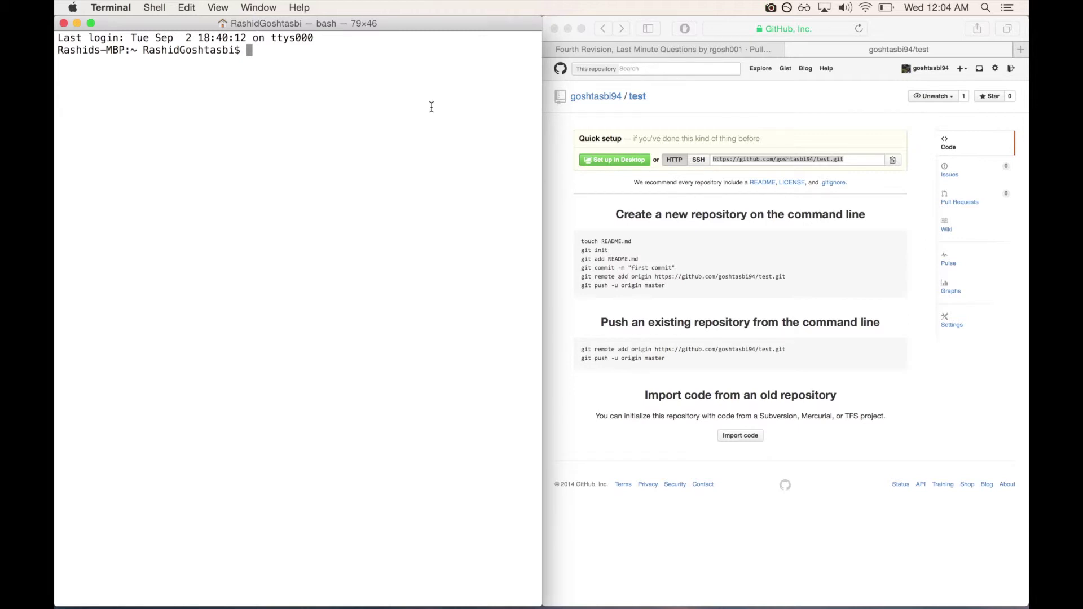
{"action": "type", "text": "pwd"}
Step: Run pwd and ls to show the home directory and its folders
{"action": "key", "text": "Return"}
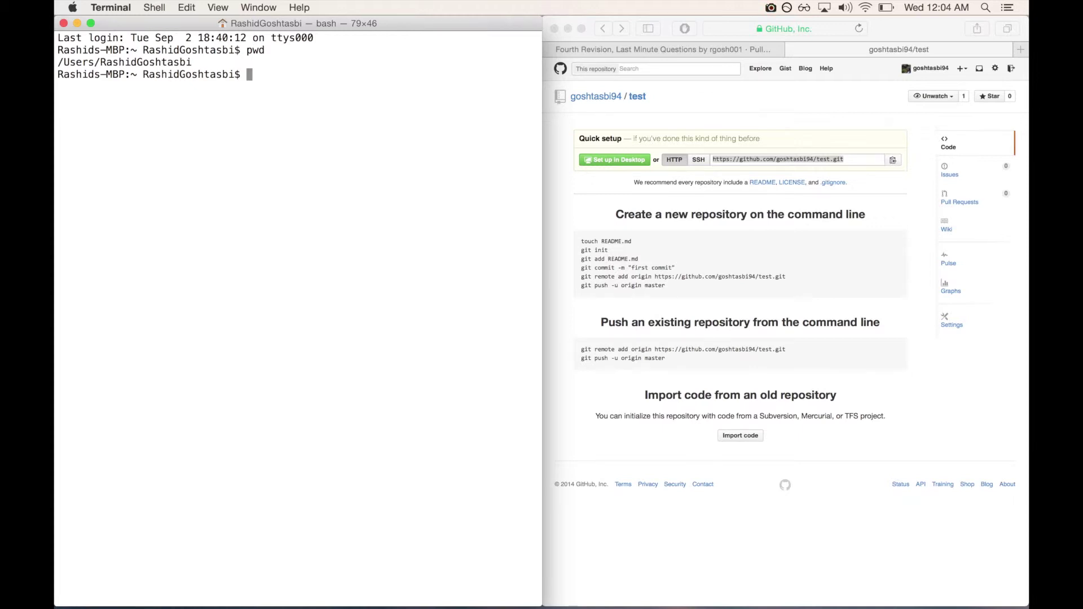
{"action": "type", "text": "ls"}
{"action": "key", "text": "Return"}
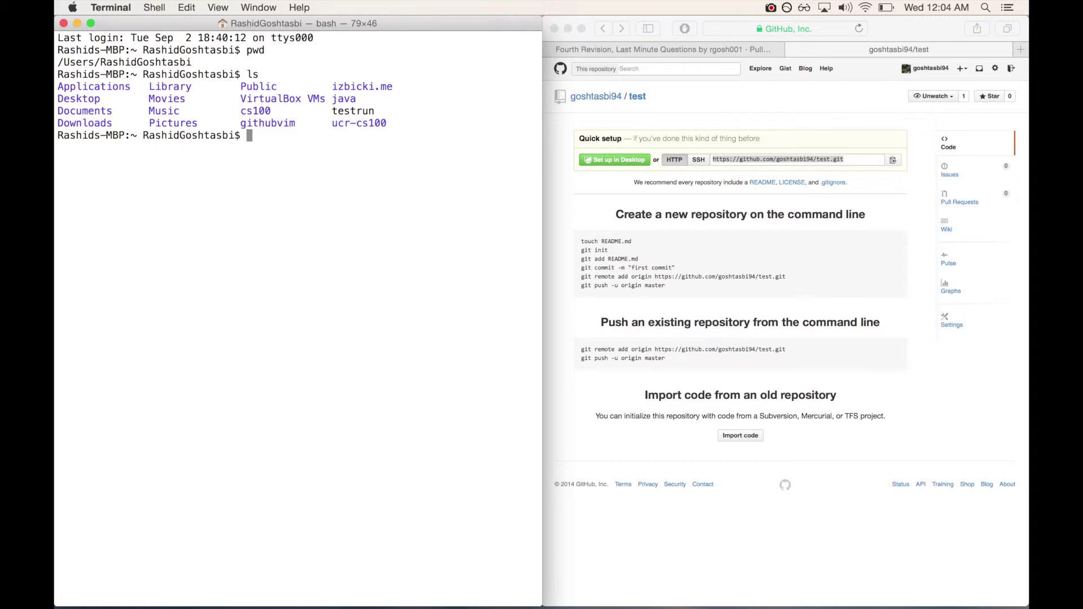
{"action": "type", "text": "git clone"}
Step: Run git clone with the pasted test URL, then ls to confirm the test folder
{"action": "type", "text": "https://github.com/goshtasbi94/test.git"}
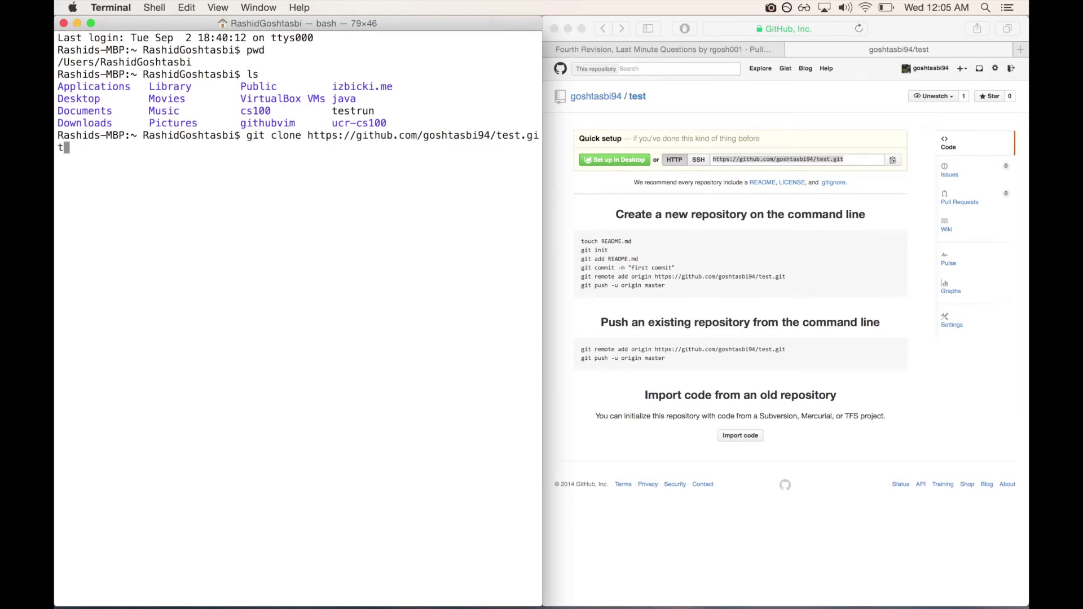
{"action": "key", "text": "Return"}
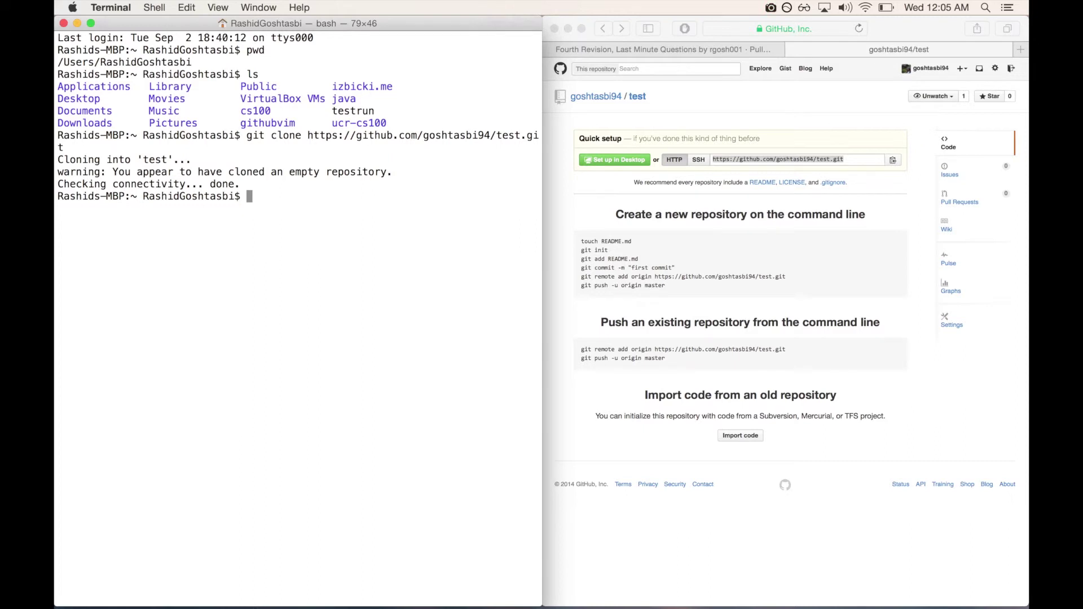
{"action": "type", "text": "ls"}
{"action": "key", "text": "Return"}
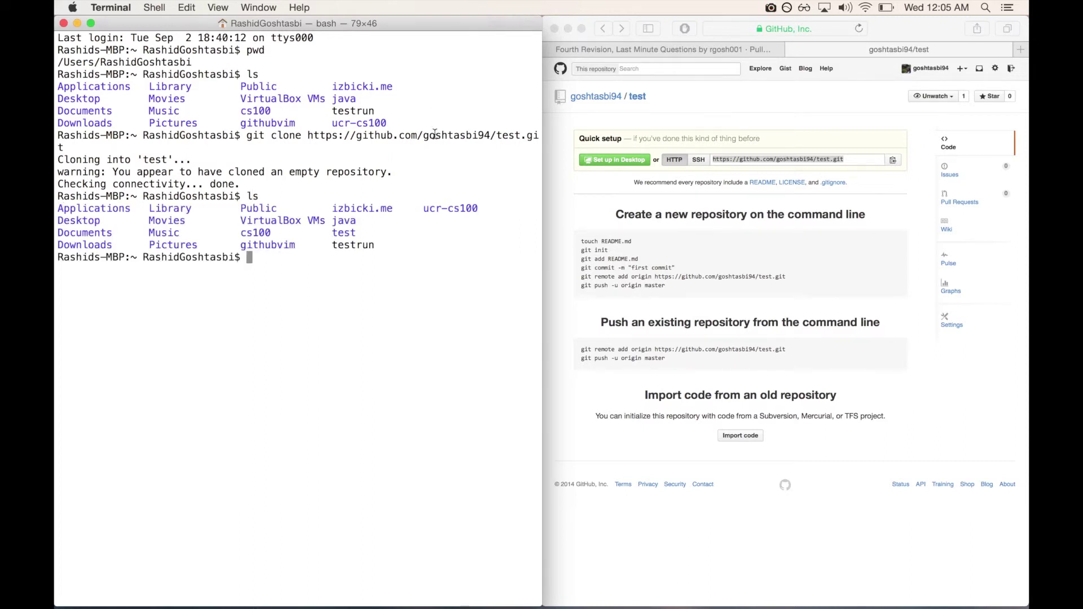